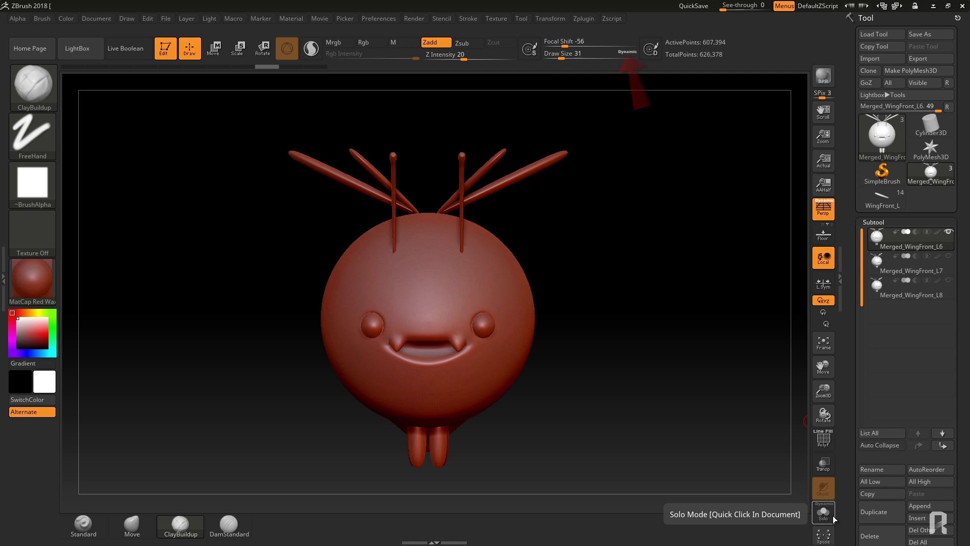
Sculpt a symmetric ClayBuildup brow ridge above the left eye, arching brows over both eyes
{"action": "right_click_drag", "start_coordinate": [386, 299], "coordinate": [378, 290]}
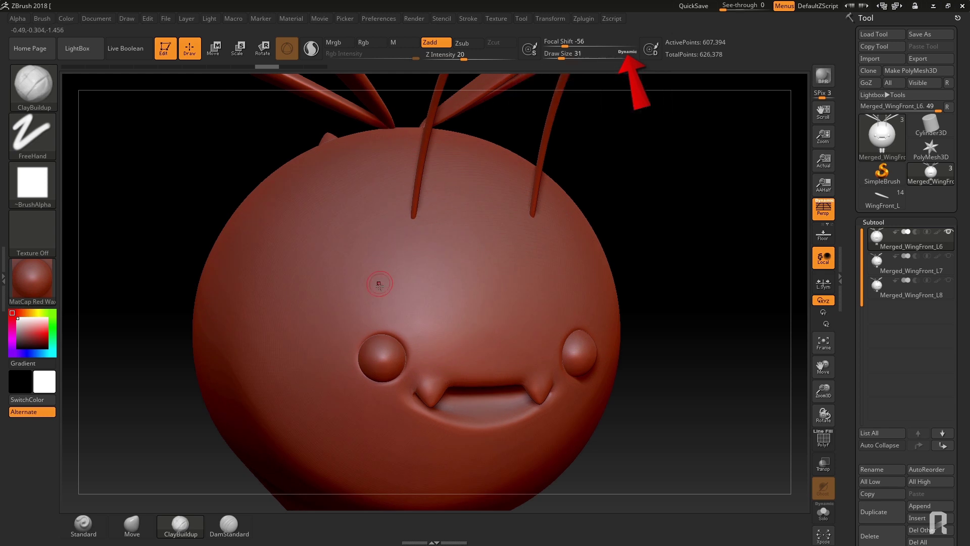
{"action": "right_click_drag", "start_coordinate": [371, 296], "coordinate": [478, 197], "text": "alt"}
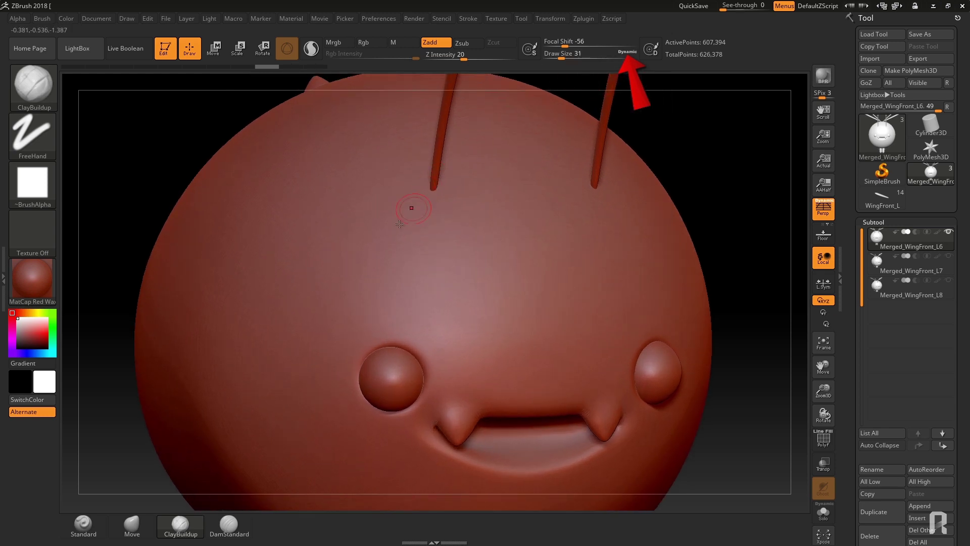
{"action": "right_click_drag", "start_coordinate": [377, 257], "coordinate": [355, 318], "text": "alt"}
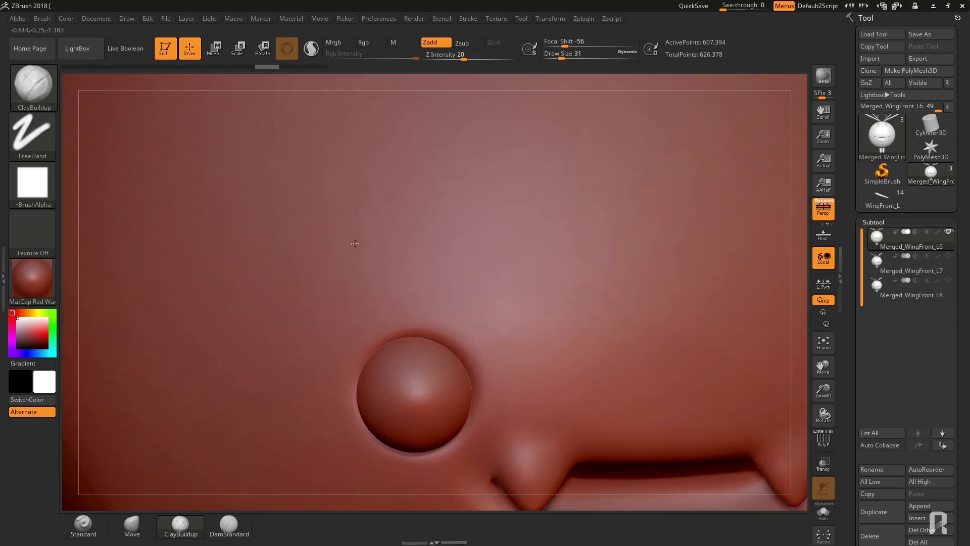
{"action": "right_click_drag", "start_coordinate": [355, 243], "coordinate": [409, 257], "text": "alt"}
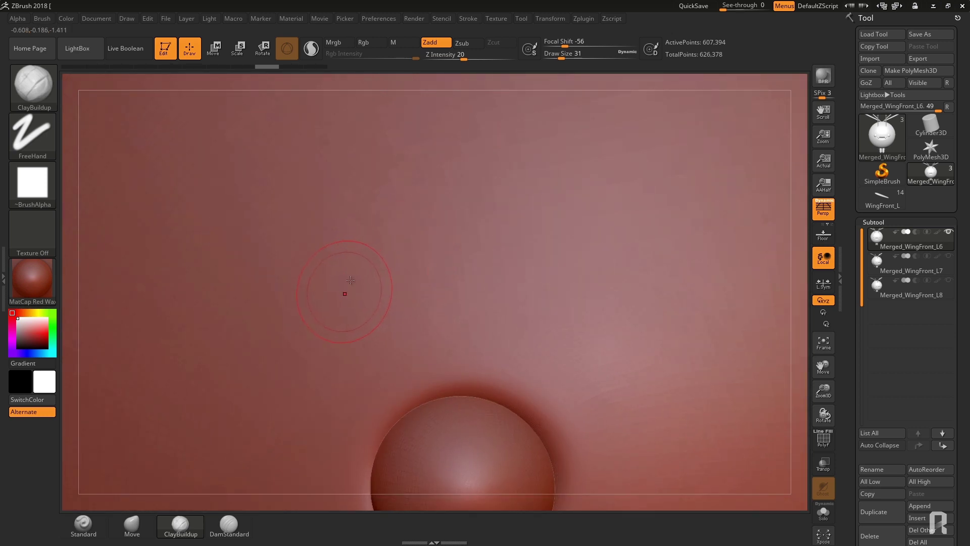
{"action": "left_click_drag", "start_coordinate": [344, 293], "coordinate": [651, 288]}
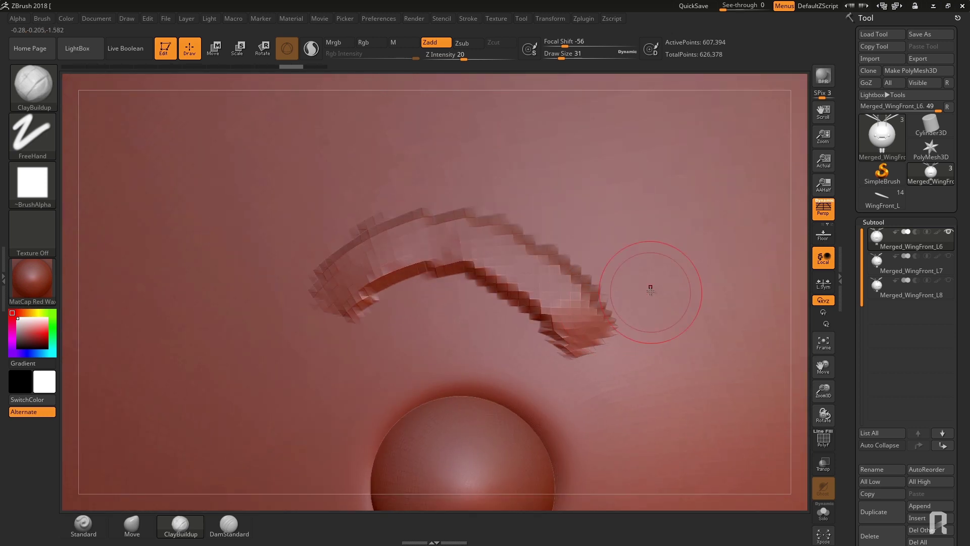
{"action": "mouse_move", "coordinate": [650, 288]}
{"action": "right_mouse_down", "text": "alt"}
{"action": "mouse_move", "coordinate": [497, 293]}
{"action": "mouse_move", "coordinate": [546, 298]}
{"action": "right_mouse_up", "text": "alt"}
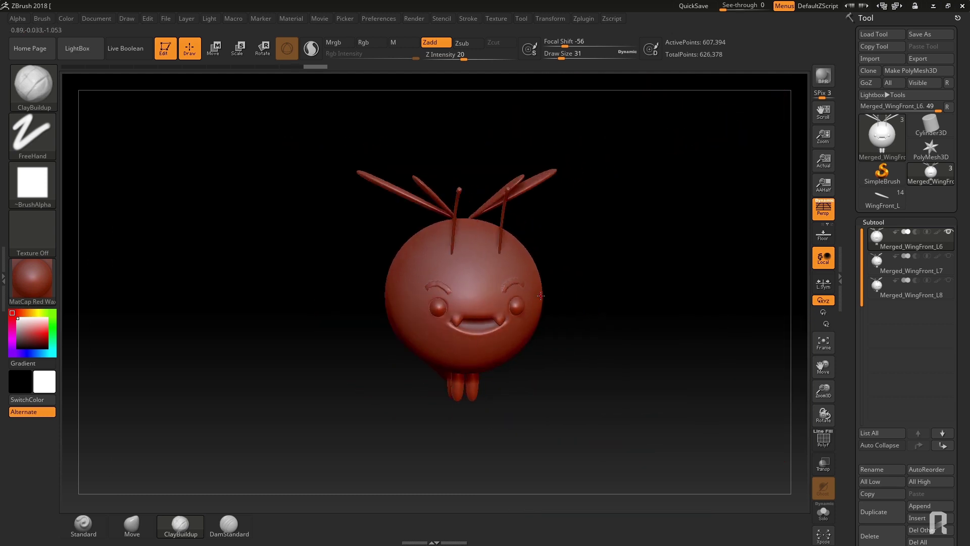
{"action": "right_click_drag", "start_coordinate": [443, 284], "coordinate": [606, 113], "text": "alt"}
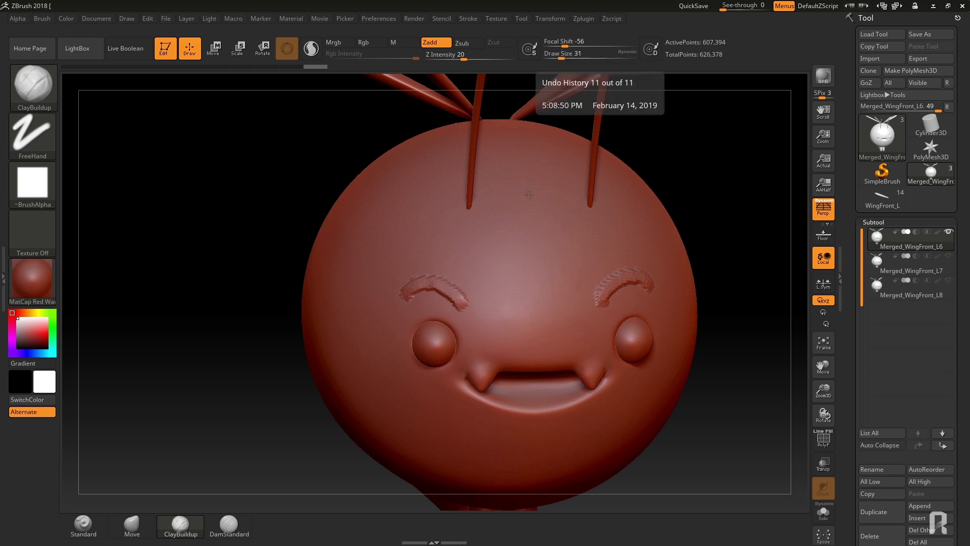
Stack a second ClayBuildup ridge above each brow, thickening the left and right eyebrows
{"action": "mouse_move", "coordinate": [457, 262]}
{"action": "right_mouse_down"}
{"action": "mouse_move", "coordinate": [405, 256]}
{"action": "mouse_move", "coordinate": [442, 252]}
{"action": "right_mouse_up"}
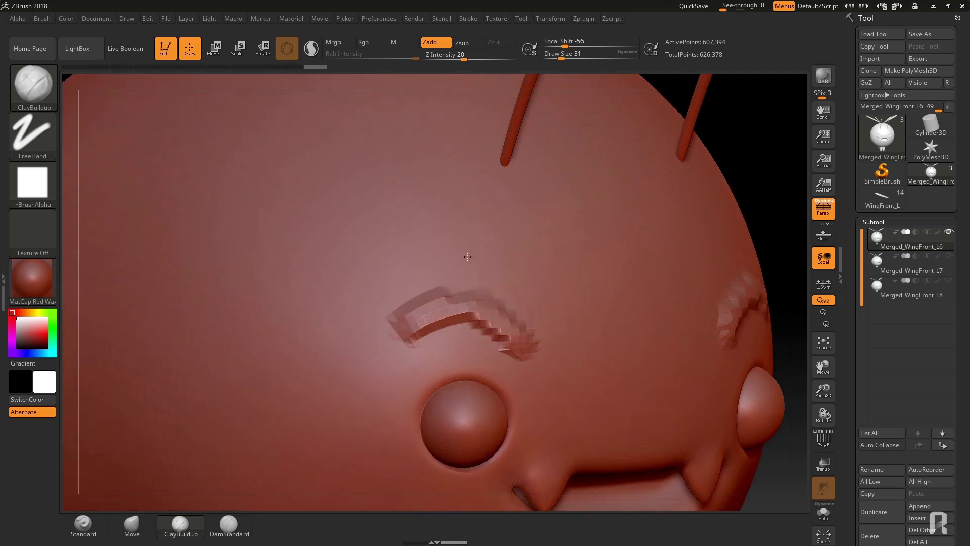
{"action": "left_click_drag", "start_coordinate": [374, 290], "coordinate": [468, 249]}
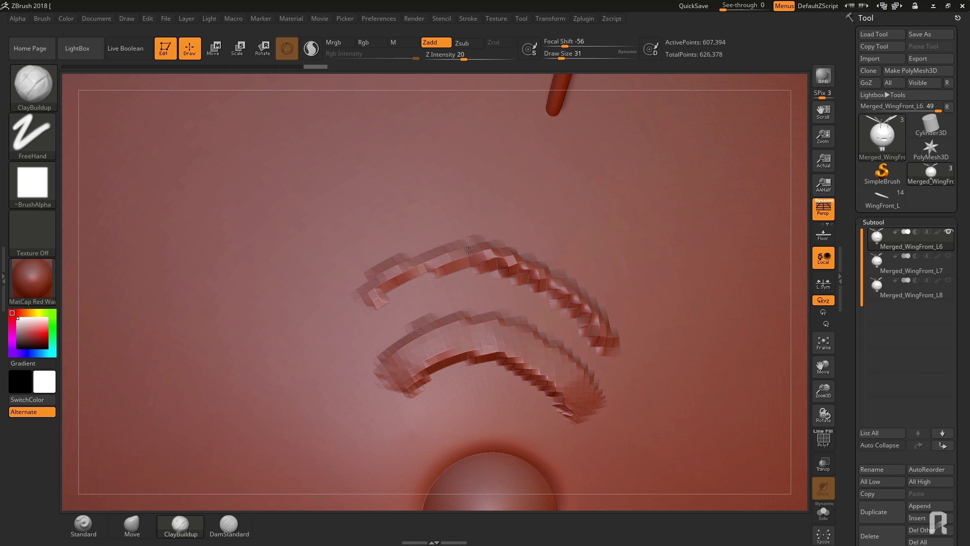
{"action": "mouse_move", "coordinate": [467, 249]}
{"action": "right_mouse_down"}
{"action": "mouse_move", "coordinate": [633, 302]}
{"action": "mouse_move", "coordinate": [536, 304]}
{"action": "right_mouse_up"}
{"action": "left_click_drag", "start_coordinate": [530, 312], "coordinate": [571, 305]}
{"action": "right_click_drag", "start_coordinate": [561, 324], "coordinate": [608, 327]}
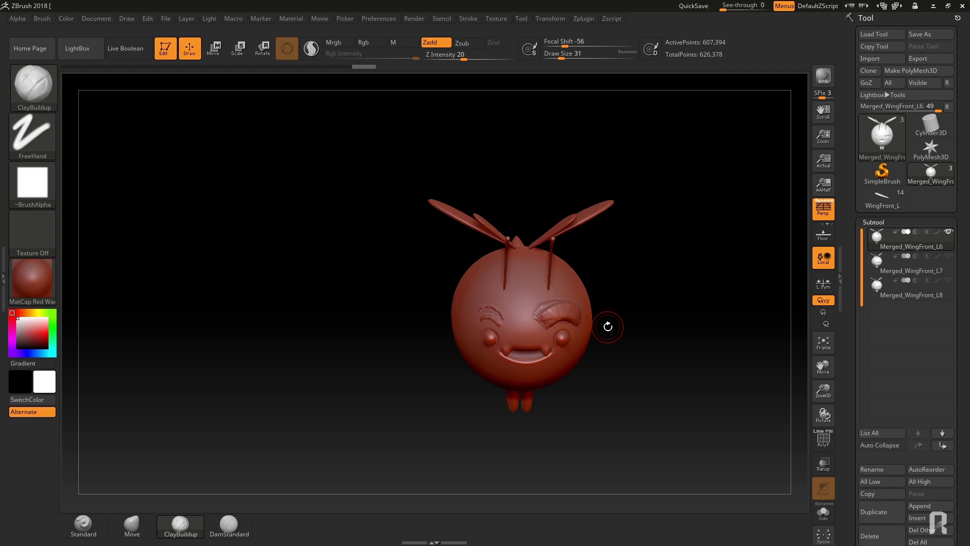
Switch to the Move brush and raise its Draw Size to 1000
{"action": "left_click_drag", "start_coordinate": [608, 326], "coordinate": [494, 385]}
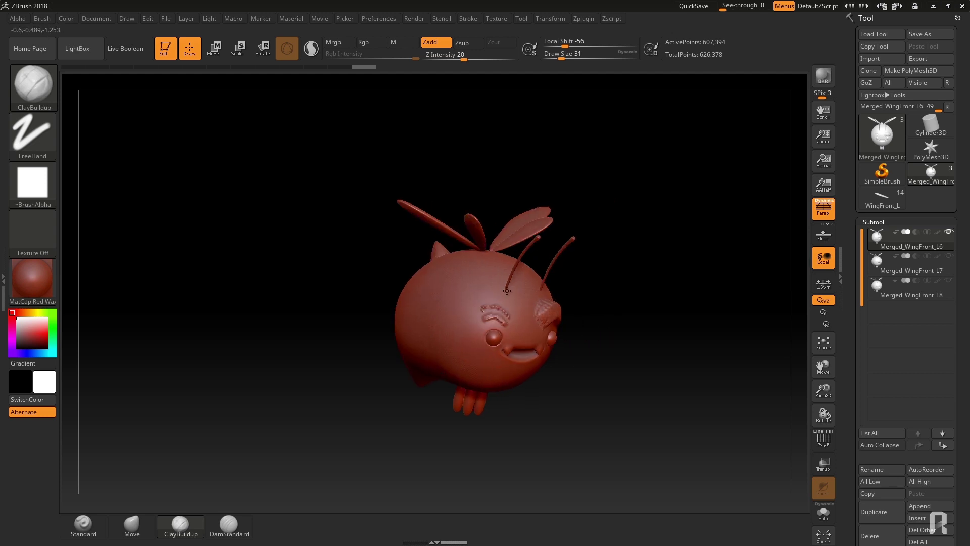
{"action": "left_click", "coordinate": [132, 525]}
{"action": "key", "text": "space"}
{"action": "mouse_move", "coordinate": [484, 327]}
{"action": "left_mouse_down"}
{"action": "mouse_move", "coordinate": [530, 326]}
{"action": "mouse_move", "coordinate": [504, 327]}
{"action": "left_mouse_up"}
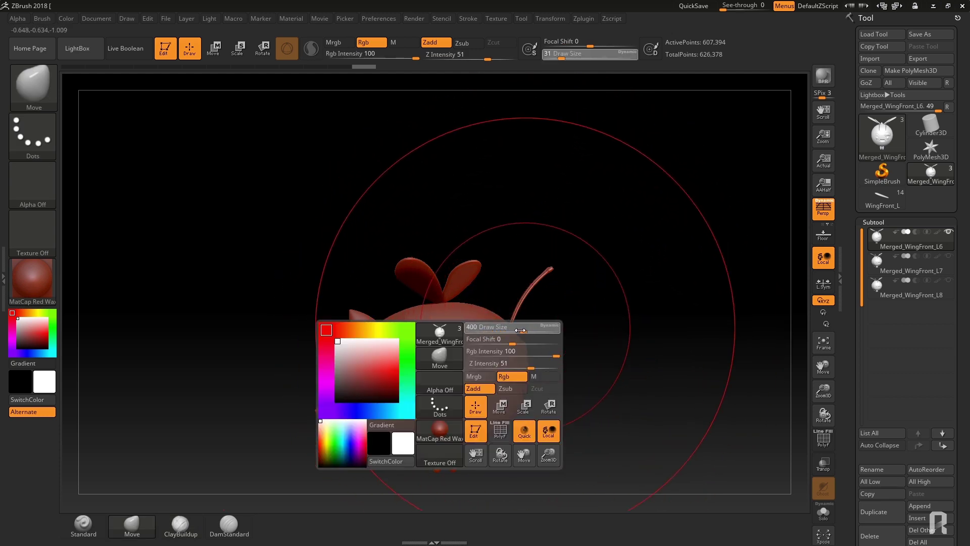
{"action": "mouse_move", "coordinate": [390, 305]}
{"action": "left_mouse_down"}
{"action": "mouse_move", "coordinate": [510, 319]}
{"action": "mouse_move", "coordinate": [524, 273]}
{"action": "left_mouse_up"}
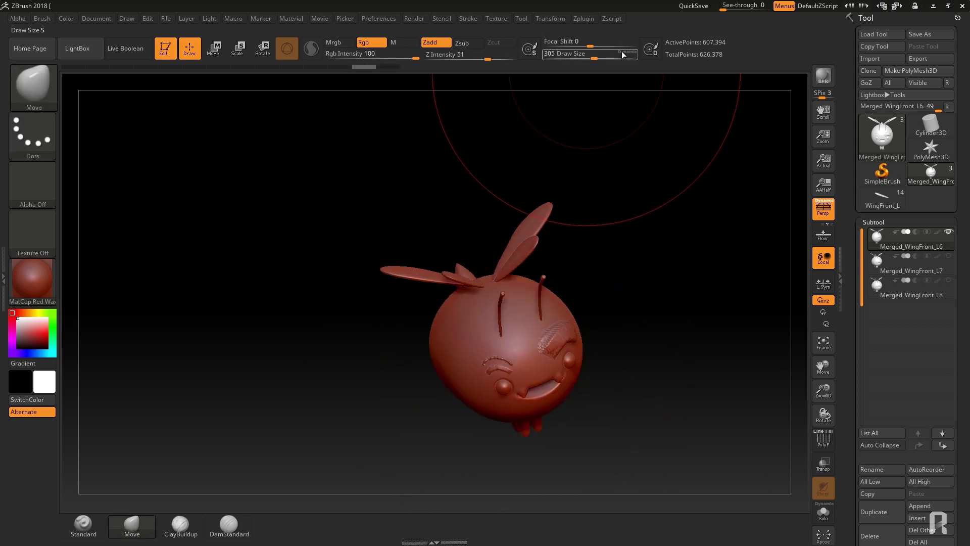
{"action": "left_click_drag", "start_coordinate": [503, 320], "coordinate": [505, 314]}
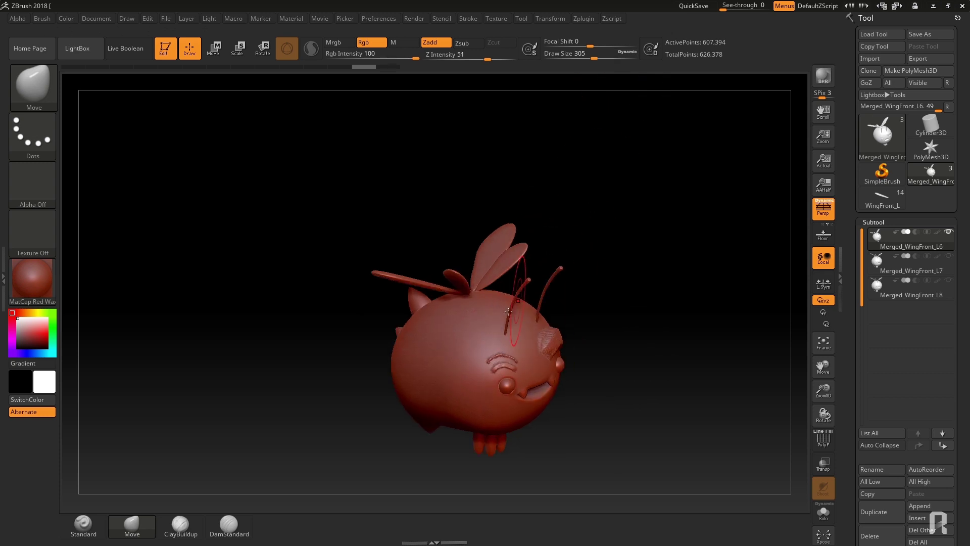
{"action": "key", "text": "space"}
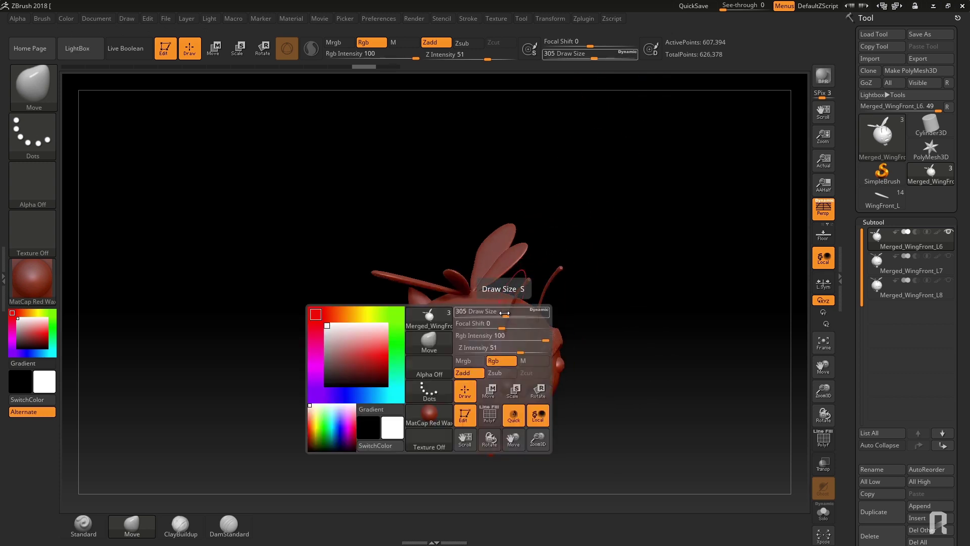
{"action": "key", "text": "s"}
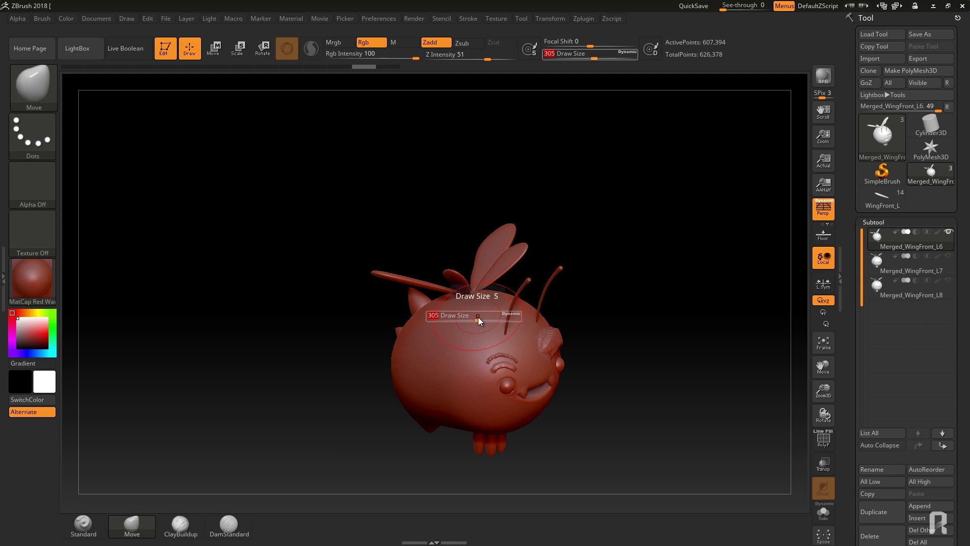
{"action": "left_click_drag", "start_coordinate": [477, 317], "coordinate": [528, 316]}
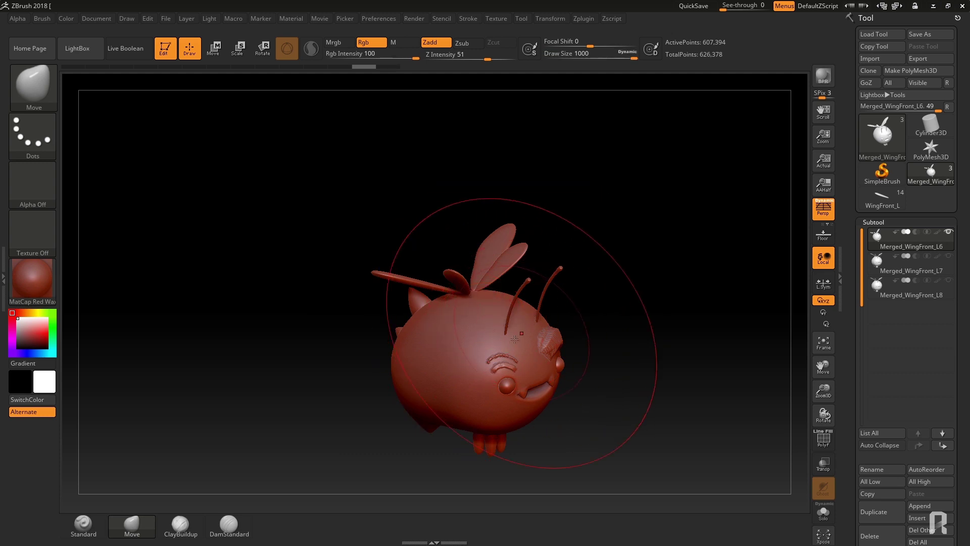
Reduce the Move brush Draw Size to 365 and frame the creature from the front
{"action": "left_click_drag", "start_coordinate": [498, 350], "coordinate": [484, 353]}
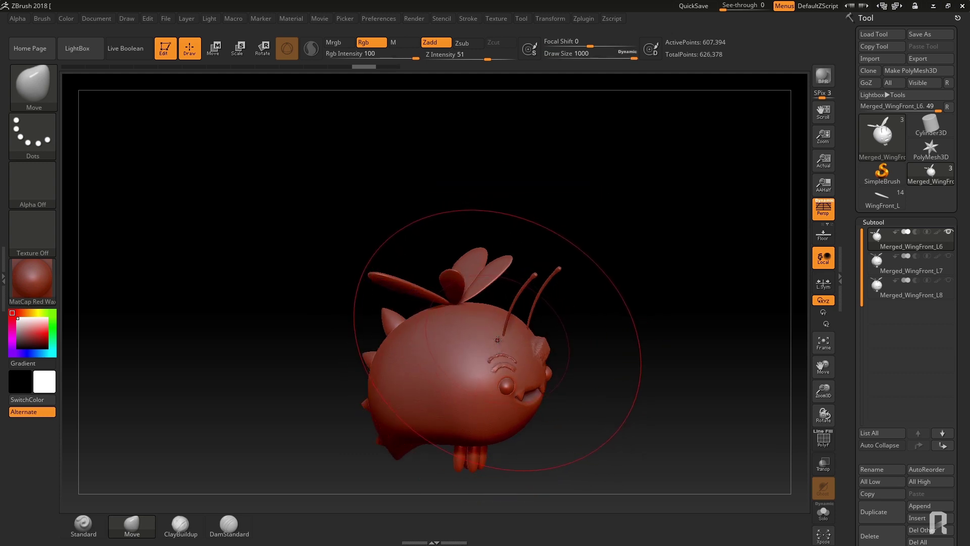
{"action": "mouse_move", "coordinate": [484, 353]}
{"action": "right_mouse_down", "text": "ctrl"}
{"action": "mouse_move", "coordinate": [482, 315]}
{"action": "mouse_move", "coordinate": [505, 321]}
{"action": "right_mouse_up", "text": "ctrl"}
{"action": "mouse_move", "coordinate": [487, 280]}
{"action": "right_mouse_down", "text": "ctrl"}
{"action": "mouse_move", "coordinate": [517, 305]}
{"action": "mouse_move", "coordinate": [546, 136]}
{"action": "right_mouse_up", "text": "ctrl"}
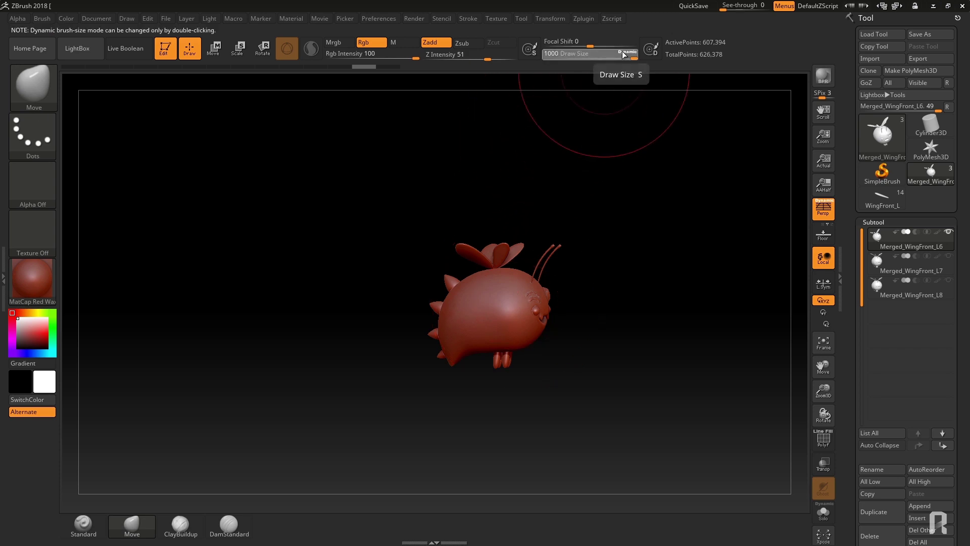
{"action": "right_click", "coordinate": [502, 307]}
{"action": "left_click_drag", "start_coordinate": [503, 307], "coordinate": [470, 308]}
{"action": "mouse_move", "coordinate": [470, 307]}
{"action": "right_mouse_down"}
{"action": "mouse_move", "coordinate": [333, 308]}
{"action": "mouse_move", "coordinate": [412, 325]}
{"action": "mouse_move", "coordinate": [352, 132]}
{"action": "mouse_move", "coordinate": [519, 423]}
{"action": "right_mouse_up"}
{"action": "right_click_drag", "start_coordinate": [526, 368], "coordinate": [453, 357]}
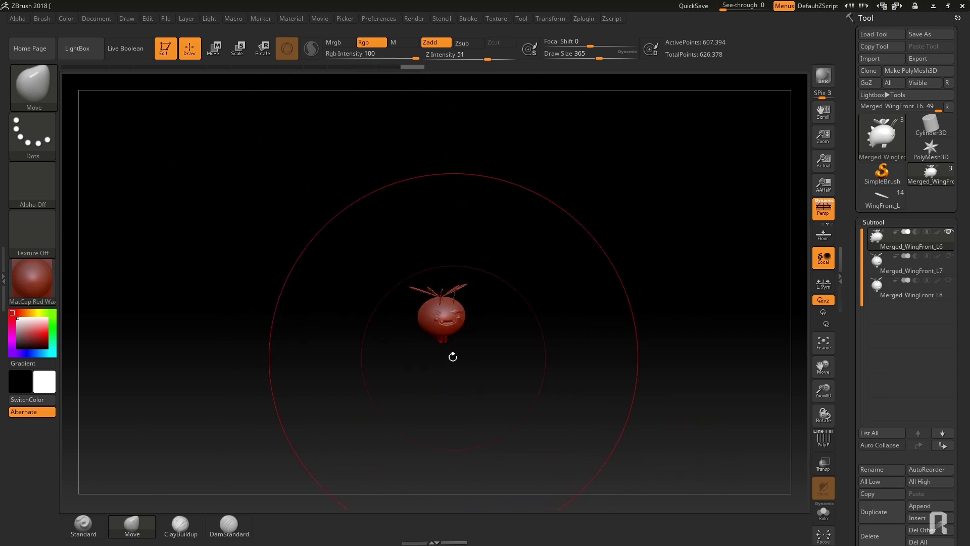
{"action": "mouse_move", "coordinate": [369, 308]}
{"action": "right_mouse_down", "text": "ctrl"}
{"action": "mouse_move", "coordinate": [522, 310]}
{"action": "mouse_move", "coordinate": [465, 262]}
{"action": "mouse_move", "coordinate": [589, 329]}
{"action": "right_mouse_up", "text": "ctrl"}
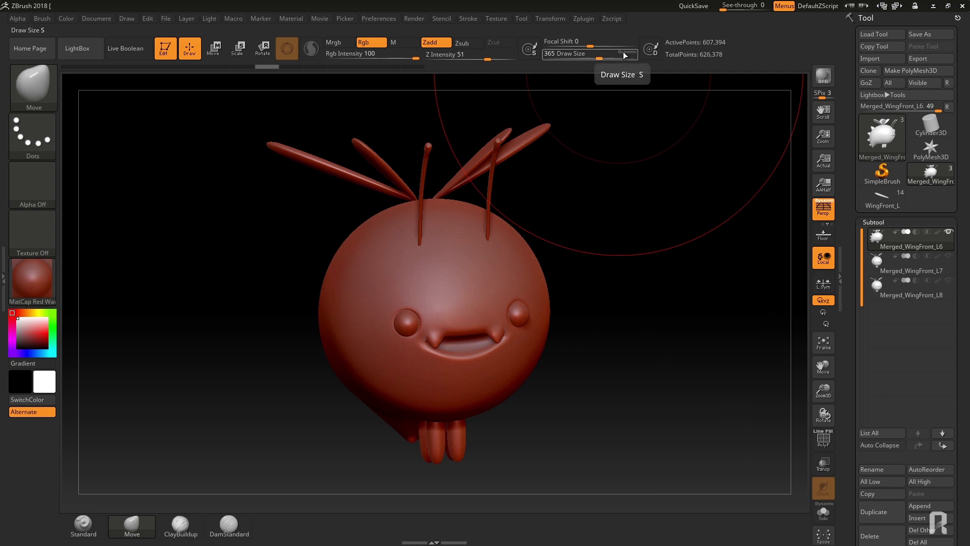
Reduce the brush Draw Size to 101 and turn the creature to a front view
{"action": "right_click", "coordinate": [561, 183]}
{"action": "left_click_drag", "start_coordinate": [561, 183], "coordinate": [533, 185]}
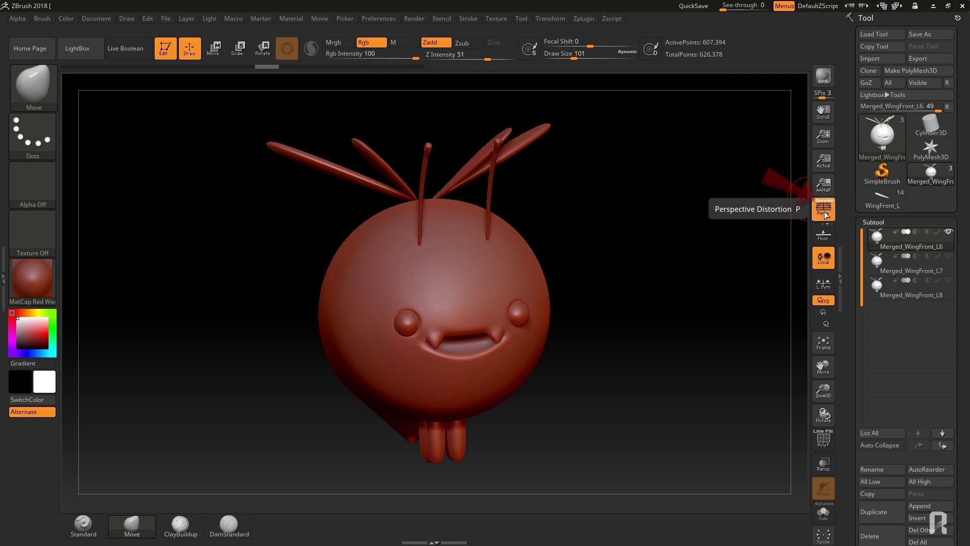
{"action": "left_click_drag", "start_coordinate": [657, 303], "coordinate": [561, 287]}
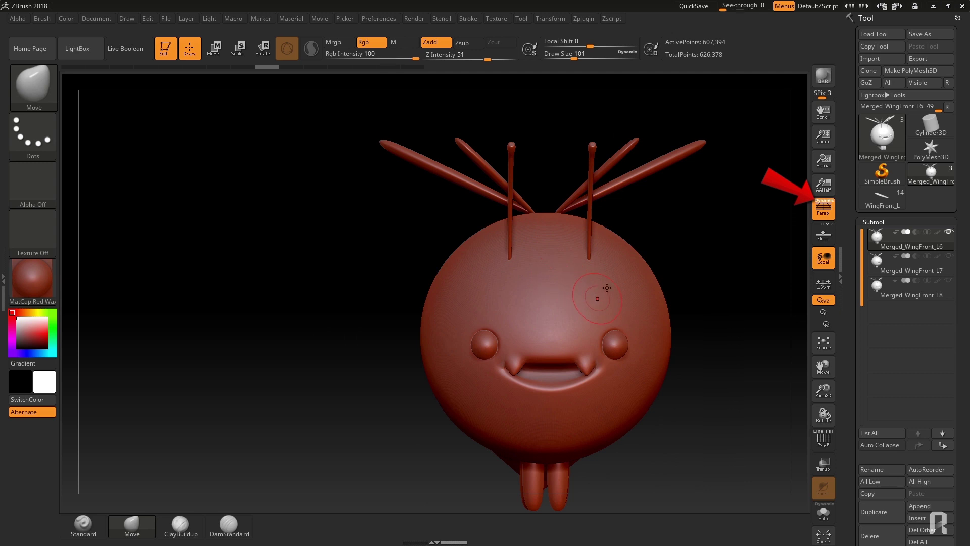
{"action": "left_click_drag", "start_coordinate": [651, 296], "coordinate": [661, 300]}
Show subtools Merged_WingFront_L7 and L8, line up the three creatures, and turn Persp off
{"action": "left_click", "coordinate": [948, 256]}
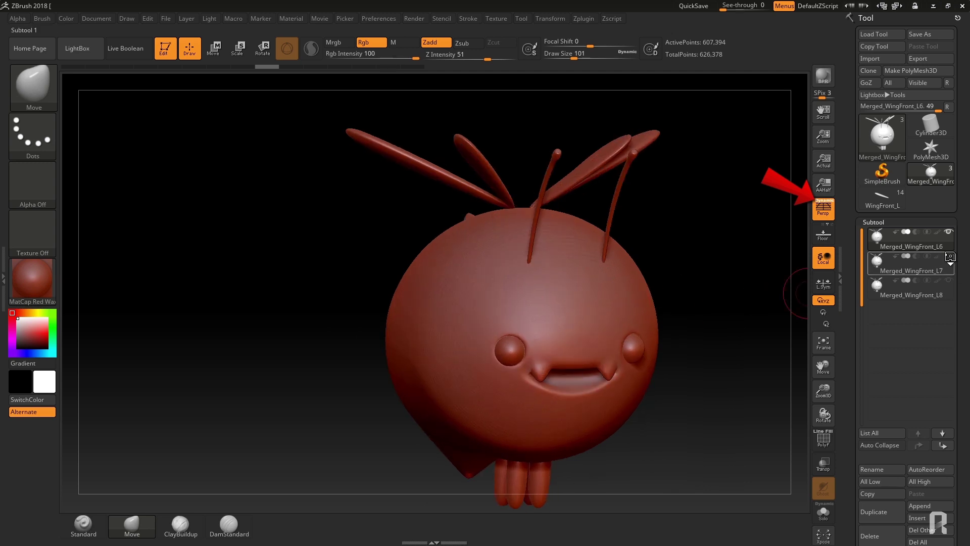
{"action": "left_click", "coordinate": [948, 281]}
{"action": "mouse_move", "coordinate": [508, 288]}
{"action": "left_mouse_down"}
{"action": "mouse_move", "coordinate": [530, 288]}
{"action": "mouse_move", "coordinate": [507, 284]}
{"action": "left_mouse_up"}
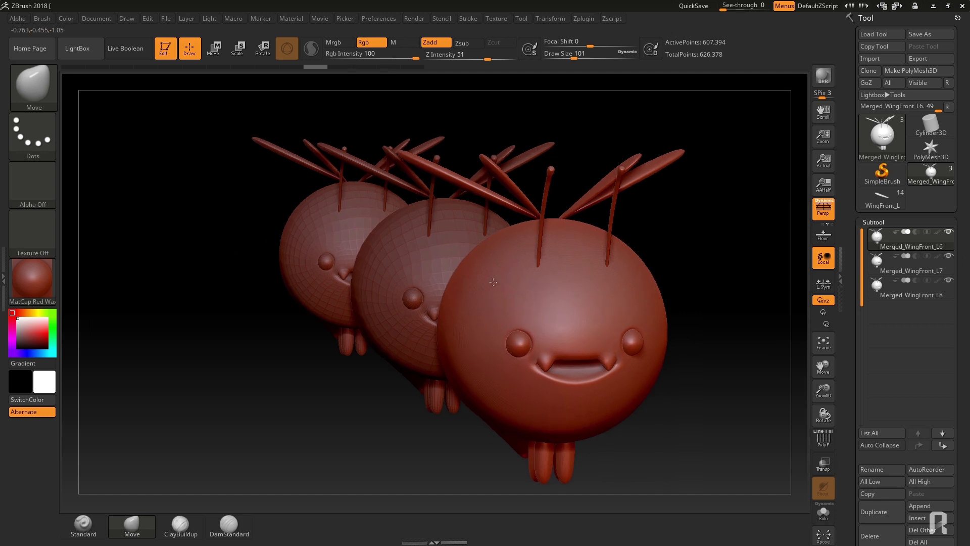
{"action": "left_click_drag", "start_coordinate": [742, 240], "coordinate": [592, 265]}
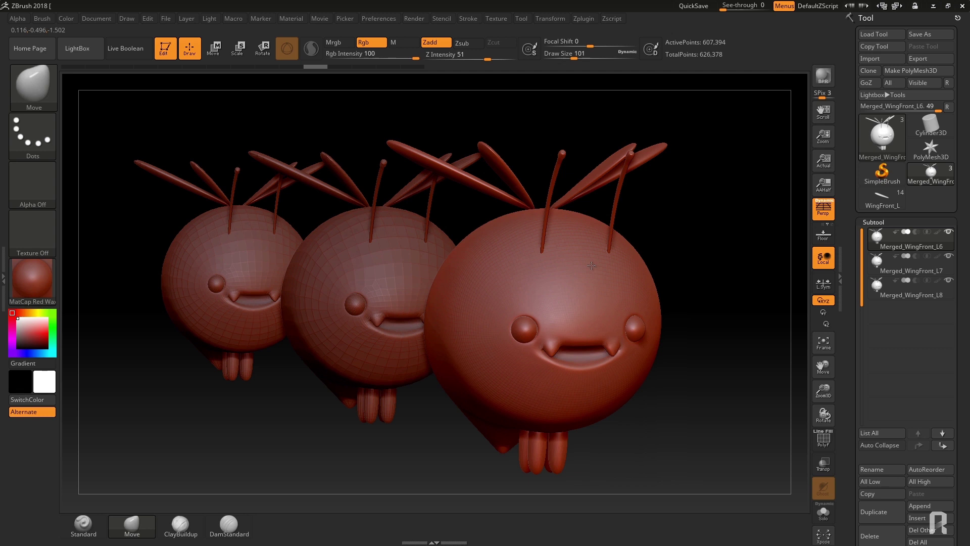
{"action": "left_click", "coordinate": [820, 214]}
Re-enable perspective with P and zoom in close on the front creature's face
{"action": "left_click_drag", "start_coordinate": [585, 271], "coordinate": [613, 267]}
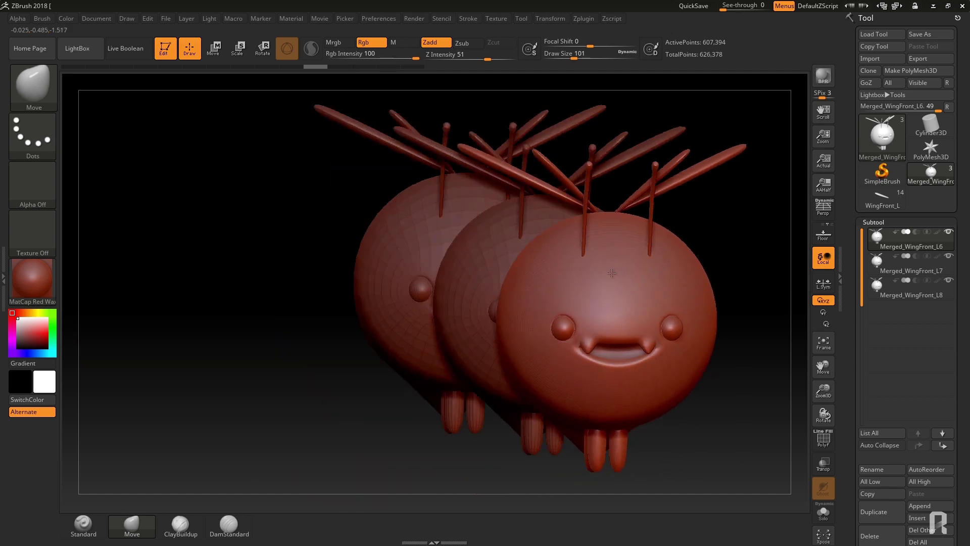
{"action": "mouse_move", "coordinate": [618, 271]}
{"action": "left_mouse_down"}
{"action": "mouse_move", "coordinate": [556, 280]}
{"action": "mouse_move", "coordinate": [574, 271]}
{"action": "mouse_move", "coordinate": [581, 288]}
{"action": "mouse_move", "coordinate": [541, 293]}
{"action": "mouse_move", "coordinate": [662, 268]}
{"action": "left_mouse_up"}
{"action": "key", "text": "p"}
{"action": "key", "text": "space"}
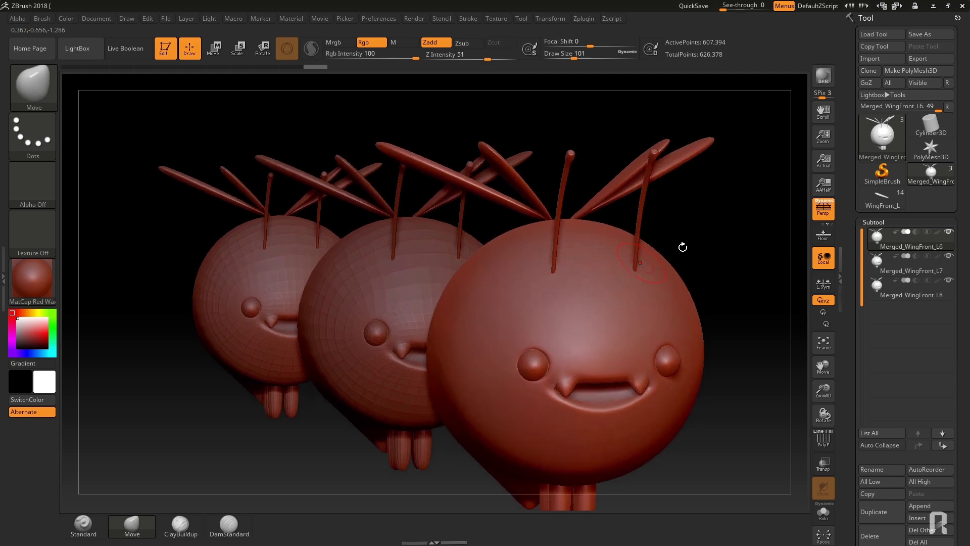
{"action": "left_click_drag", "start_coordinate": [712, 243], "coordinate": [791, 209]}
{"action": "right_click_drag", "start_coordinate": [615, 277], "coordinate": [573, 278]}
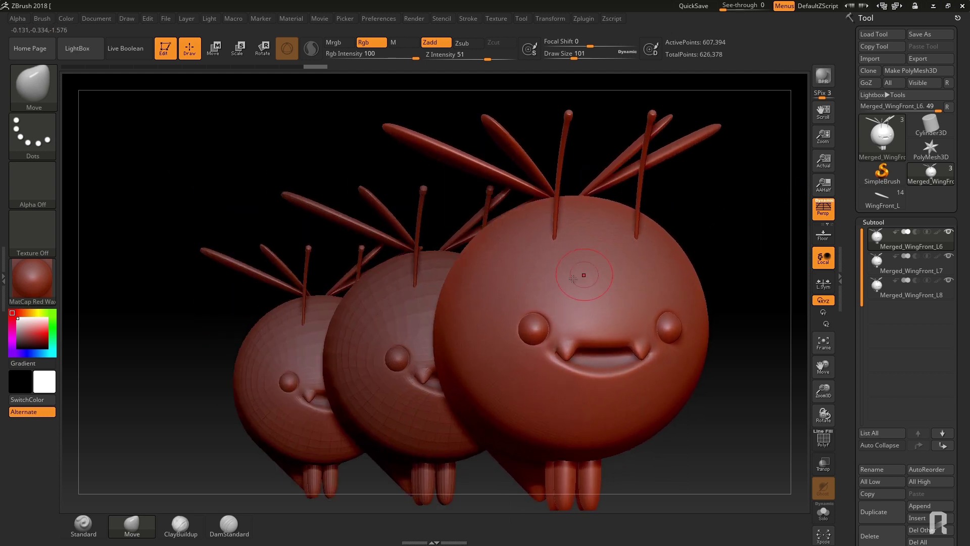
{"action": "scroll", "coordinate": [498, 301], "scroll_direction": "up", "scroll_amount": 2}
{"action": "scroll", "coordinate": [499, 298], "scroll_direction": "up", "scroll_amount": 3}
{"action": "scroll", "coordinate": [500, 295], "scroll_direction": "up", "scroll_amount": 2}
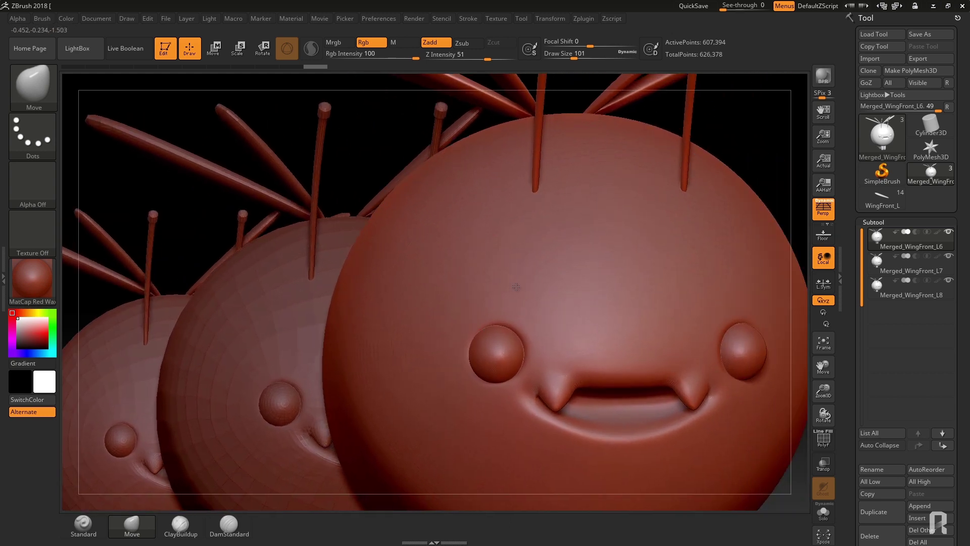
{"action": "scroll", "coordinate": [503, 291], "scroll_direction": "up", "scroll_amount": 3}
{"action": "scroll", "coordinate": [501, 296], "scroll_direction": "up", "scroll_amount": 3}
{"action": "scroll", "coordinate": [499, 301], "scroll_direction": "up", "scroll_amount": 3}
{"action": "scroll", "coordinate": [496, 306], "scroll_direction": "up", "scroll_amount": 2}
Set Draw Size to 20 and stroke a small ClayBuildup eyebrow above the left eye
{"action": "key", "text": "space"}
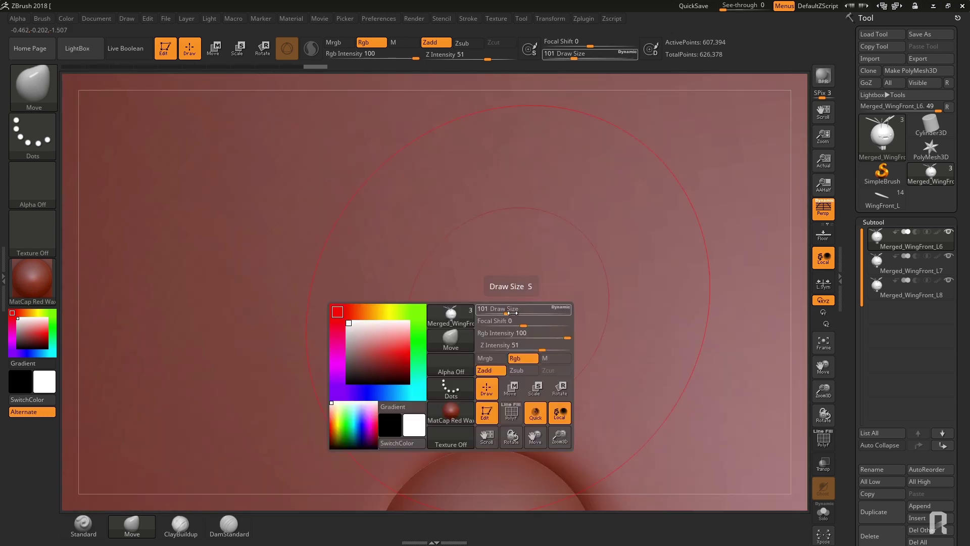
{"action": "mouse_move", "coordinate": [485, 325]}
{"action": "left_mouse_down"}
{"action": "mouse_move", "coordinate": [473, 326]}
{"action": "mouse_move", "coordinate": [543, 335]}
{"action": "left_mouse_up"}
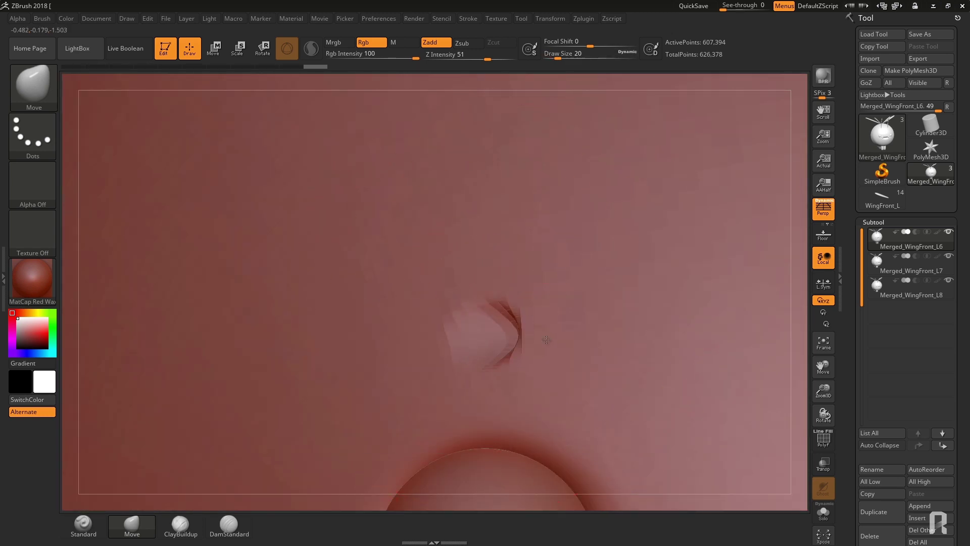
{"action": "left_click", "coordinate": [181, 523]}
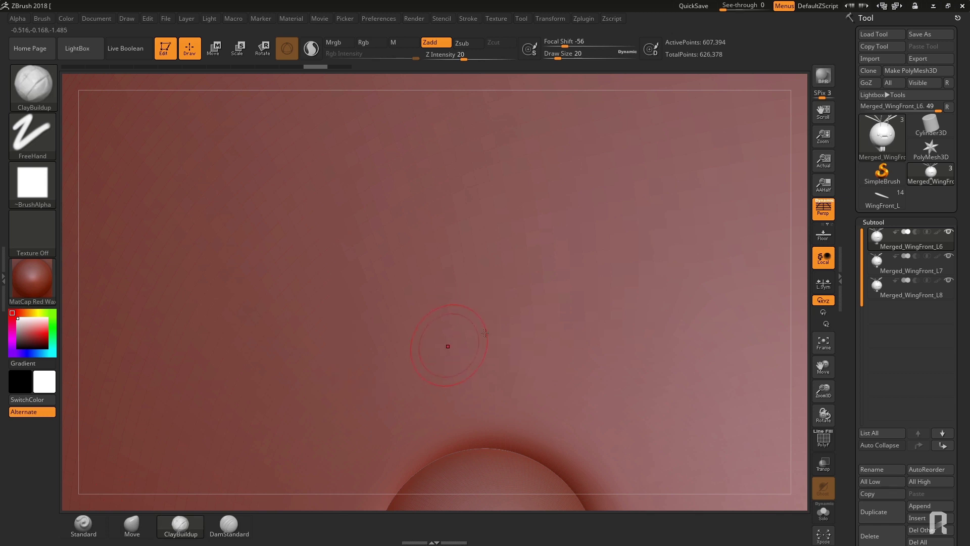
{"action": "left_click_drag", "start_coordinate": [430, 338], "coordinate": [521, 336]}
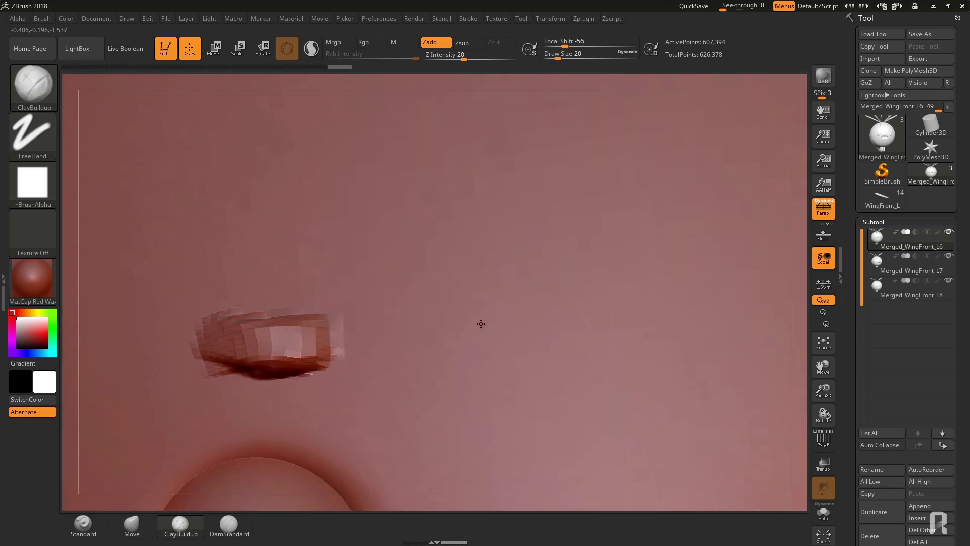
{"action": "scroll", "coordinate": [477, 325], "scroll_direction": "down", "scroll_amount": 5}
{"action": "scroll", "coordinate": [477, 325], "scroll_direction": "down", "scroll_amount": 5}
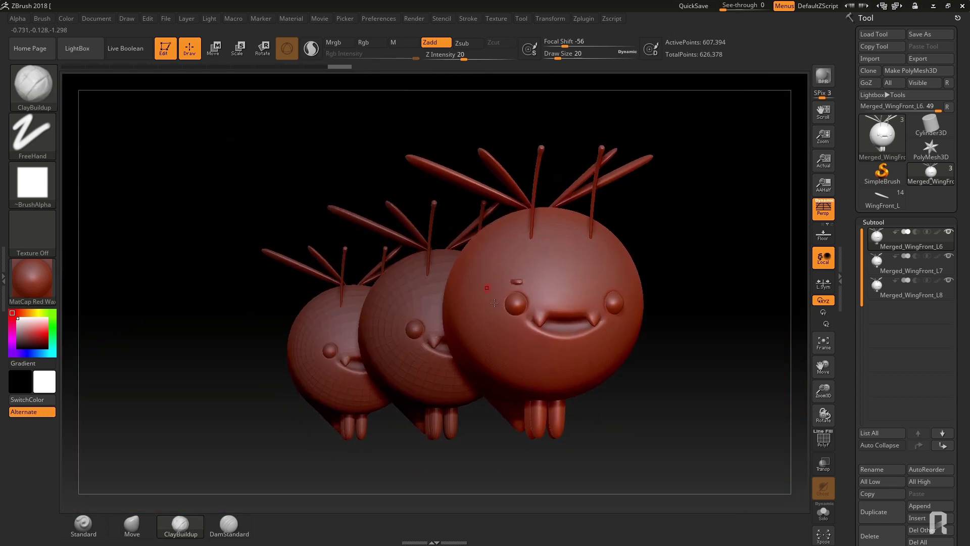
{"action": "left_click_drag", "start_coordinate": [708, 152], "coordinate": [627, 254]}
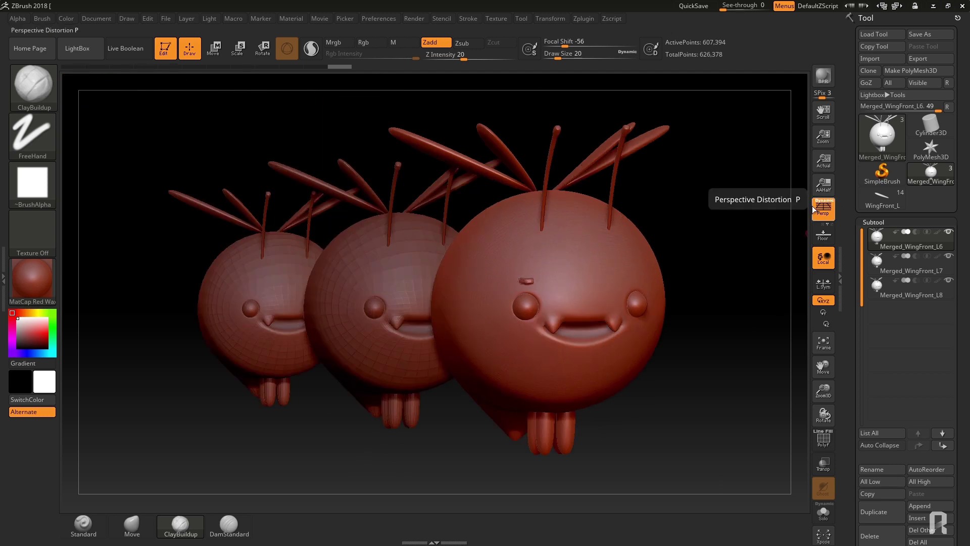
{"action": "left_click_drag", "start_coordinate": [758, 217], "coordinate": [728, 223]}
{"action": "key", "text": "space"}
Disable dynamic perspective on the Persp button, then zoom in on the front creature's eye
{"action": "mouse_move", "coordinate": [478, 261]}
{"action": "right_mouse_down"}
{"action": "mouse_move", "coordinate": [500, 266]}
{"action": "mouse_move", "coordinate": [531, 230]}
{"action": "right_mouse_up"}
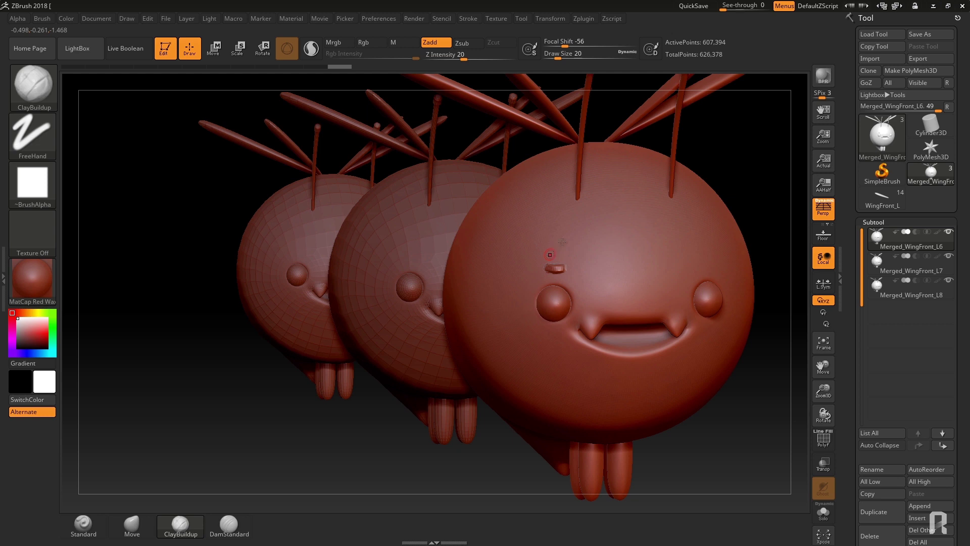
{"action": "left_click", "coordinate": [828, 202]}
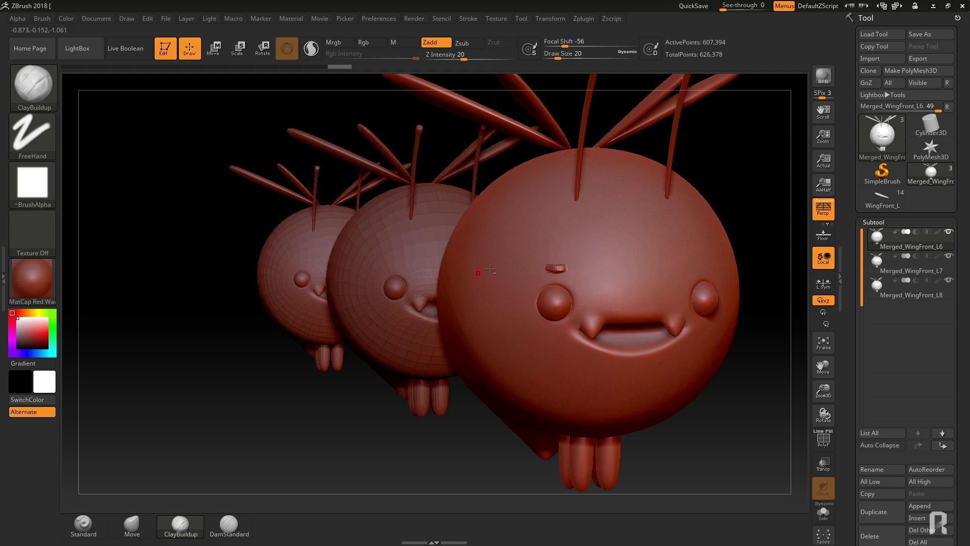
{"action": "right_click_drag", "start_coordinate": [507, 273], "coordinate": [583, 289], "text": "ctrl"}
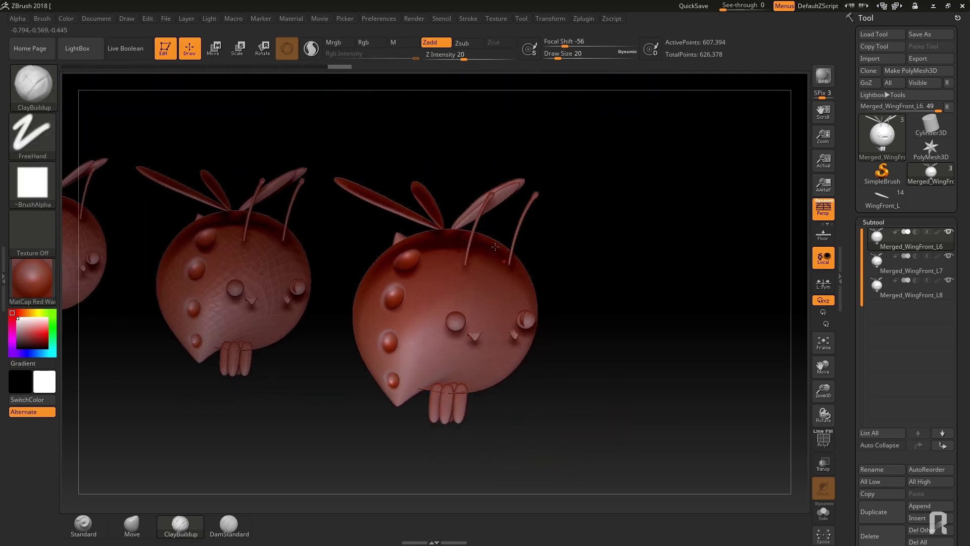
{"action": "key", "text": "t"}
{"action": "left_click_drag", "start_coordinate": [381, 215], "coordinate": [420, 384]}
{"action": "key", "text": "t"}
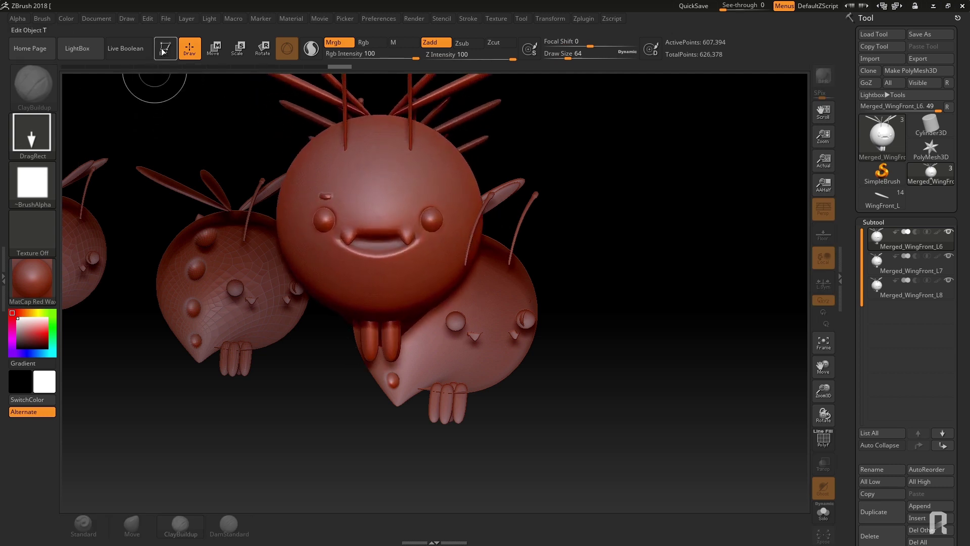
{"action": "key", "text": "ctrl"}
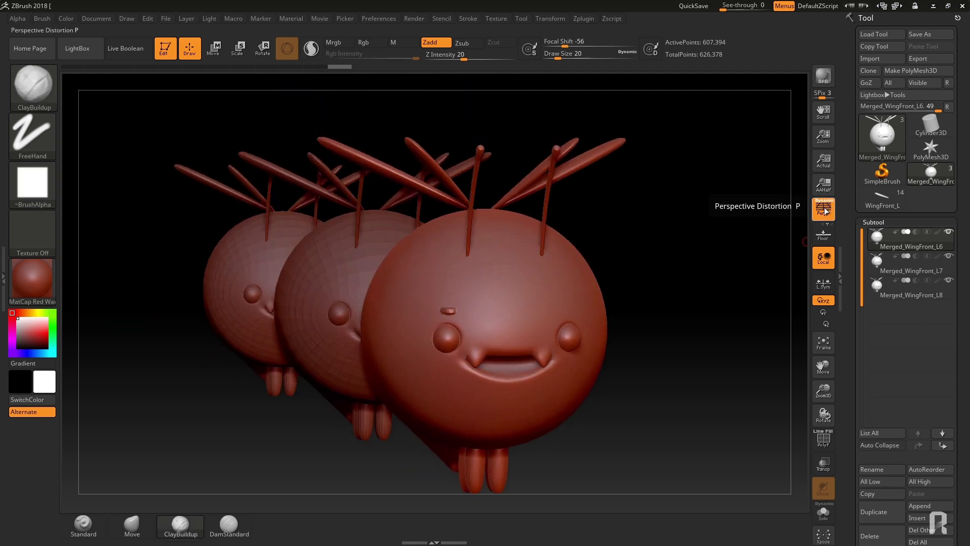
{"action": "left_click", "coordinate": [824, 512]}
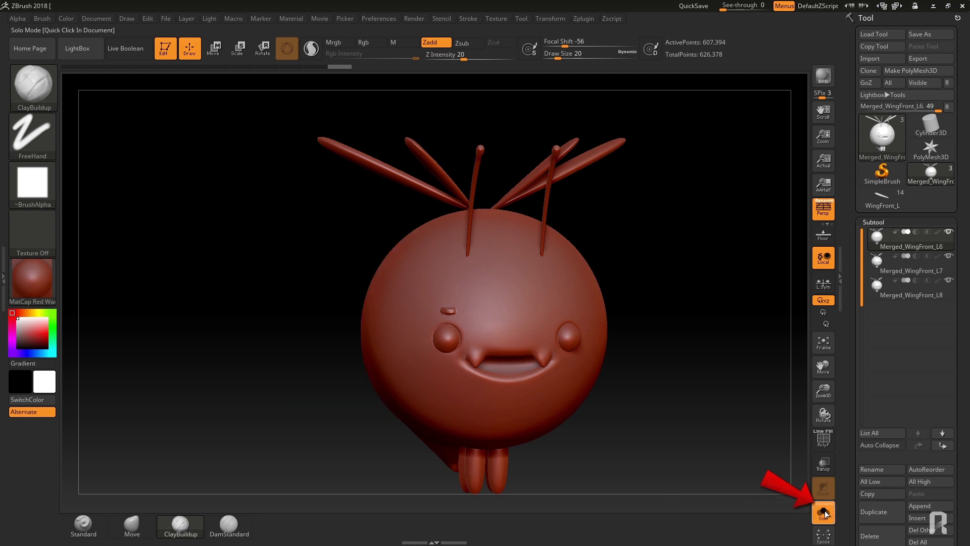
{"action": "right_click_drag", "start_coordinate": [555, 355], "coordinate": [564, 350]}
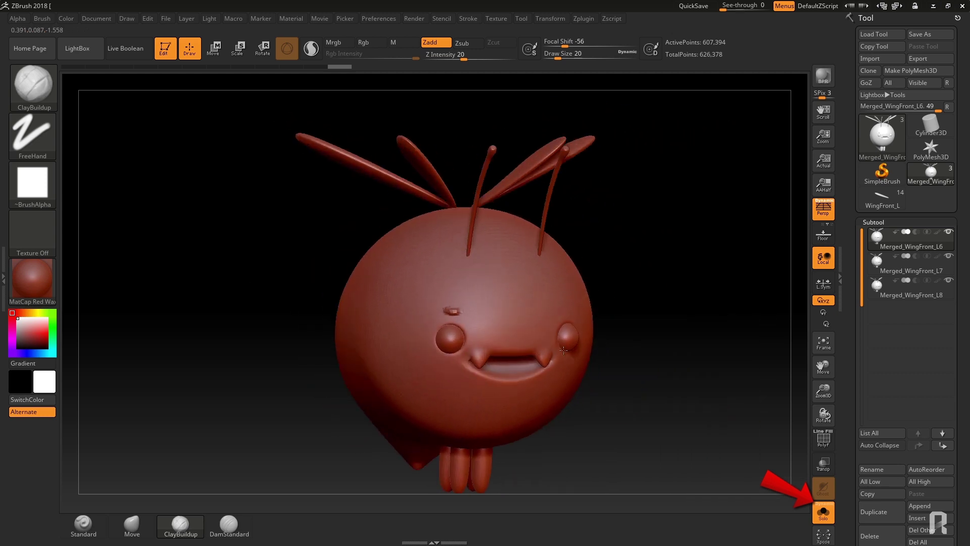
{"action": "left_click", "coordinate": [824, 512]}
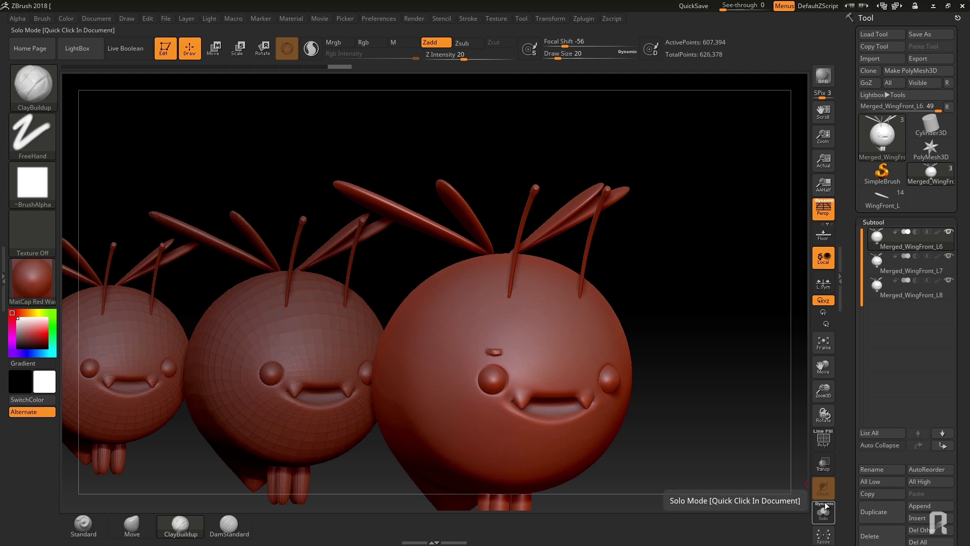
{"action": "mouse_move", "coordinate": [540, 370]}
{"action": "right_mouse_down"}
{"action": "mouse_move", "coordinate": [497, 354]}
{"action": "mouse_move", "coordinate": [628, 349]}
{"action": "mouse_move", "coordinate": [472, 354]}
{"action": "right_mouse_up"}
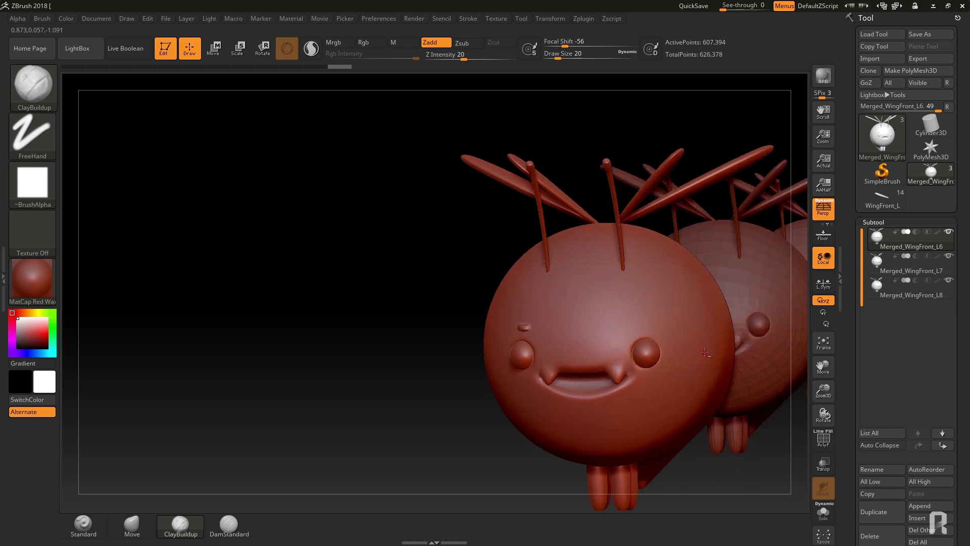
{"action": "mouse_move", "coordinate": [456, 355]}
{"action": "right_mouse_down"}
{"action": "mouse_move", "coordinate": [491, 353]}
{"action": "mouse_move", "coordinate": [759, 487]}
{"action": "right_mouse_up"}
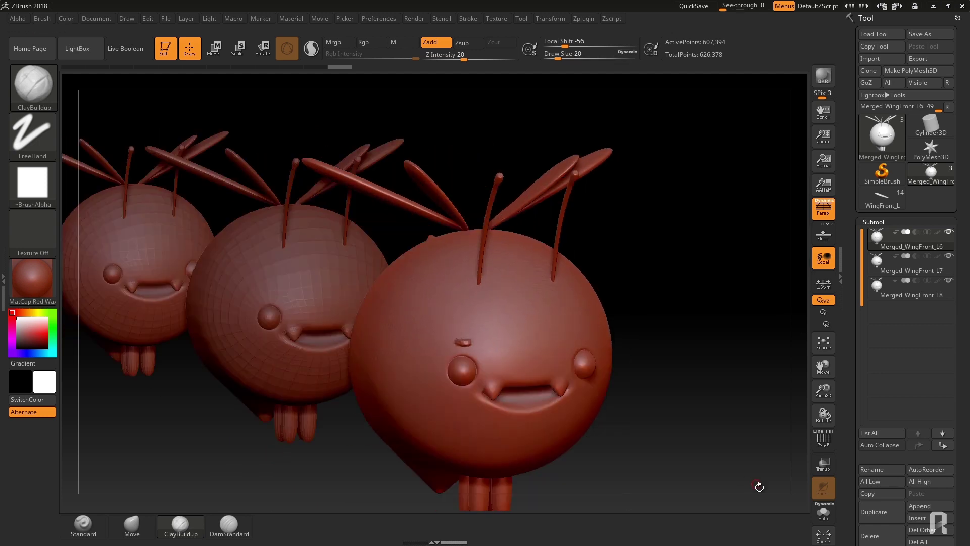
{"action": "mouse_move", "coordinate": [505, 354]}
{"action": "right_mouse_down"}
{"action": "mouse_move", "coordinate": [534, 375]}
{"action": "mouse_move", "coordinate": [581, 384]}
{"action": "right_mouse_up"}
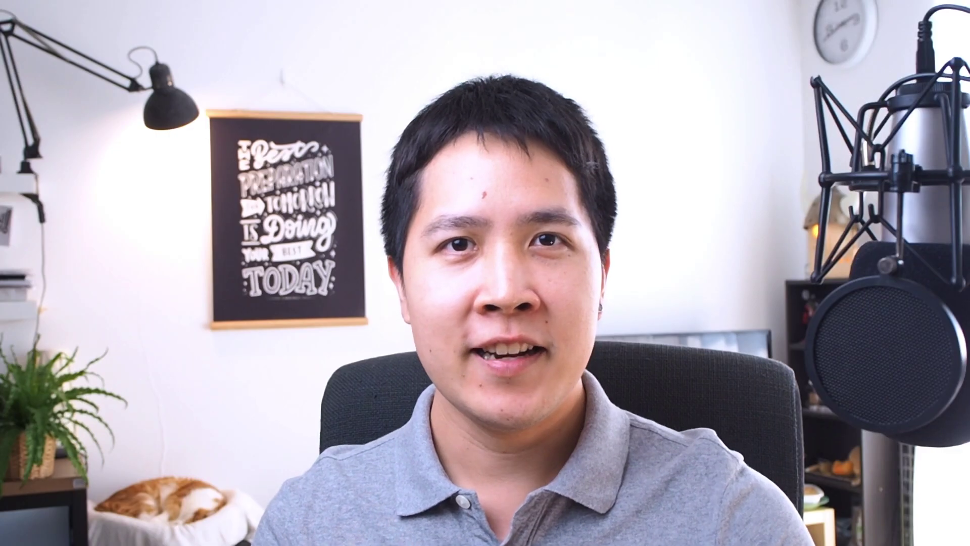